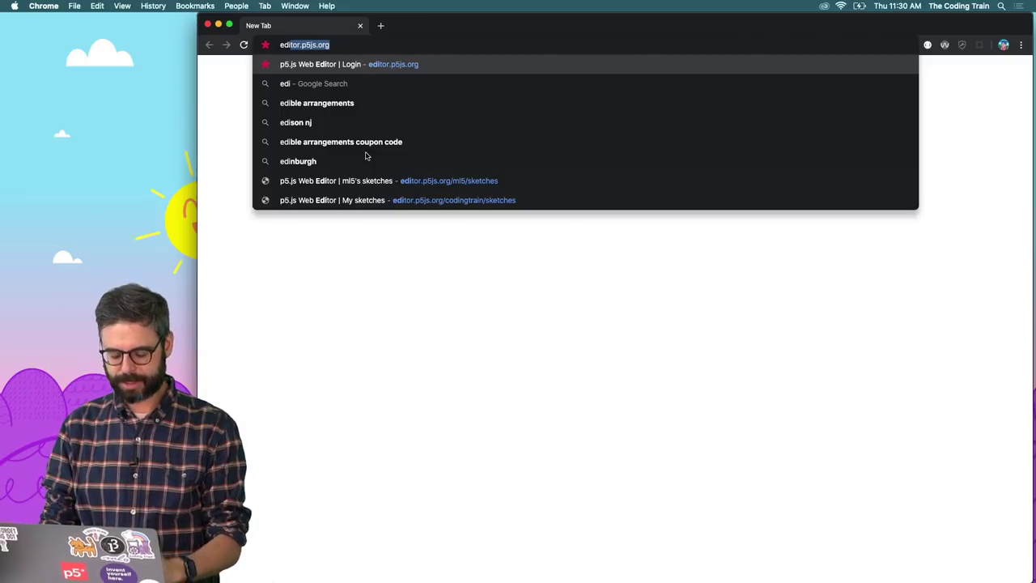
# Open the Teachable Machine website at teachablemachine.withgoogle.com.
pyautogui.press('super+a')
pyautogui.write('teachabl')
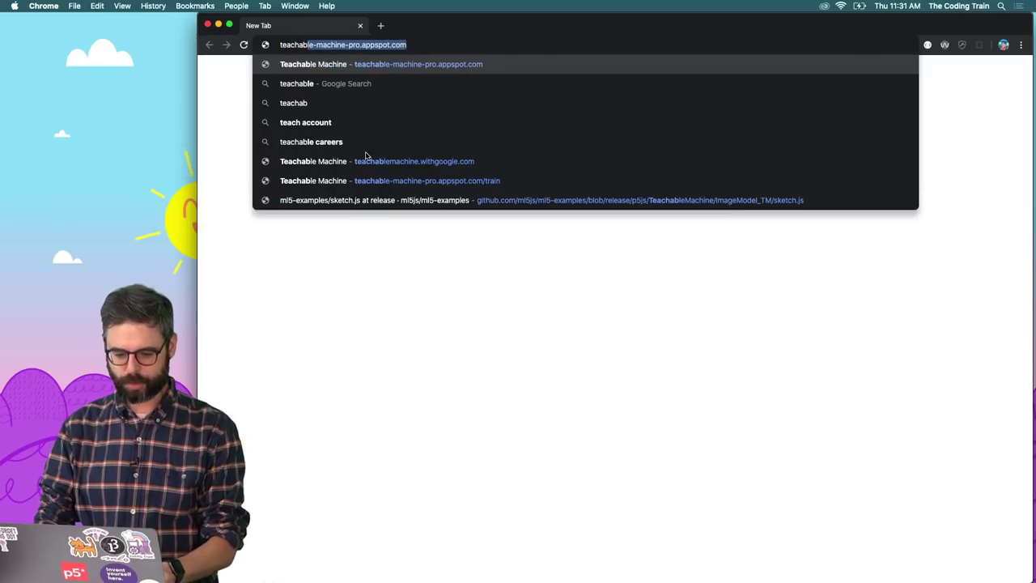
pyautogui.press('Down')
pyautogui.press('Down')
pyautogui.press('Down')
pyautogui.press('Down')
pyautogui.press('Down')
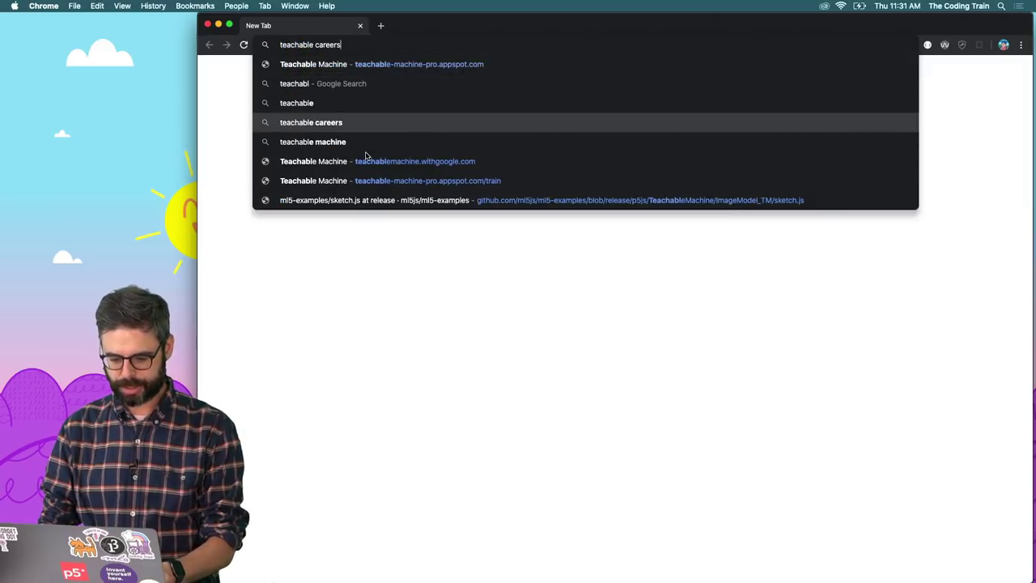
pyautogui.press('Return')
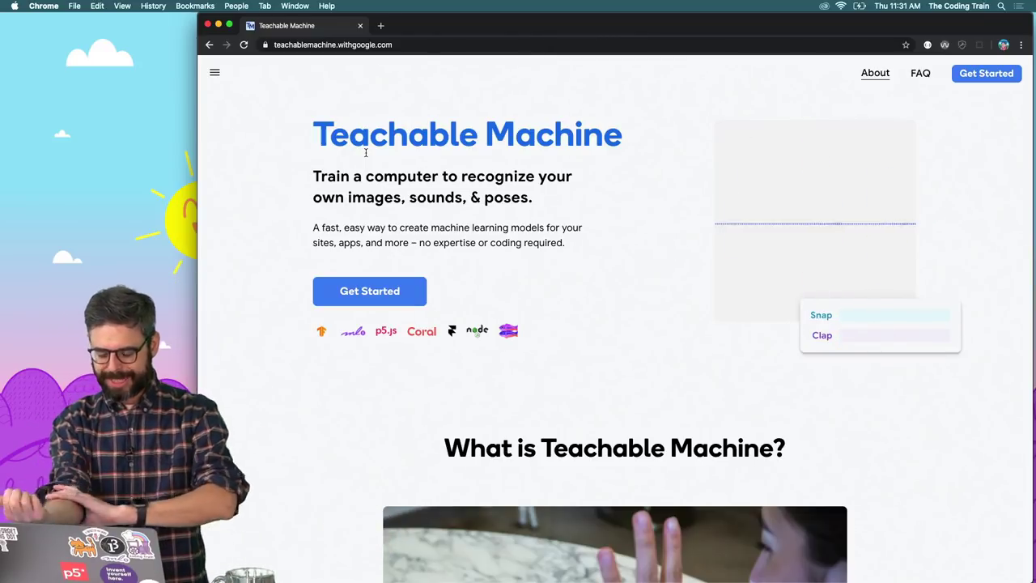
# Start a new Pose Project and enable webcam capture for Class 1, granting the site and browser camera access.
pyautogui.click(999, 80)
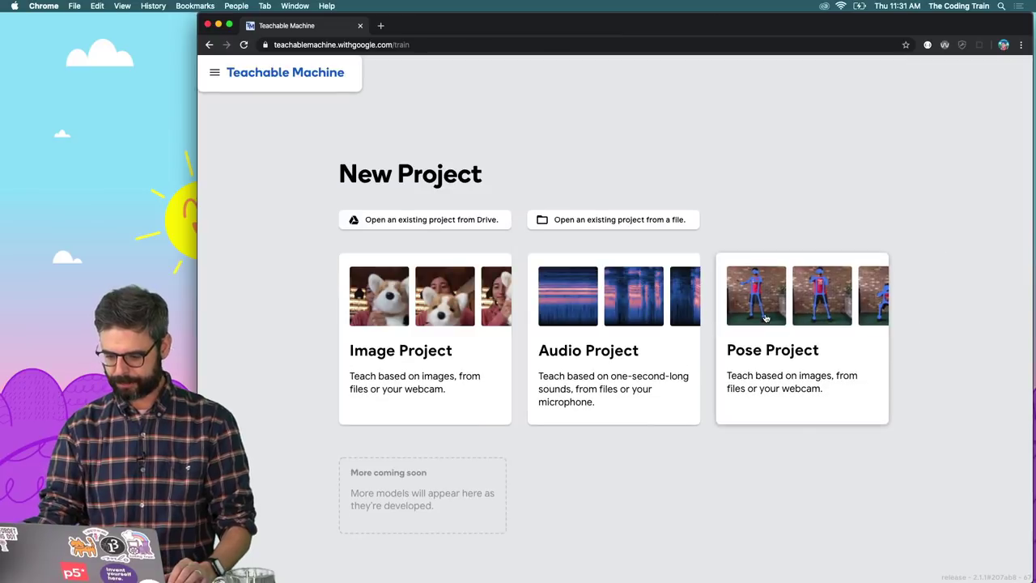
pyautogui.click(766, 318)
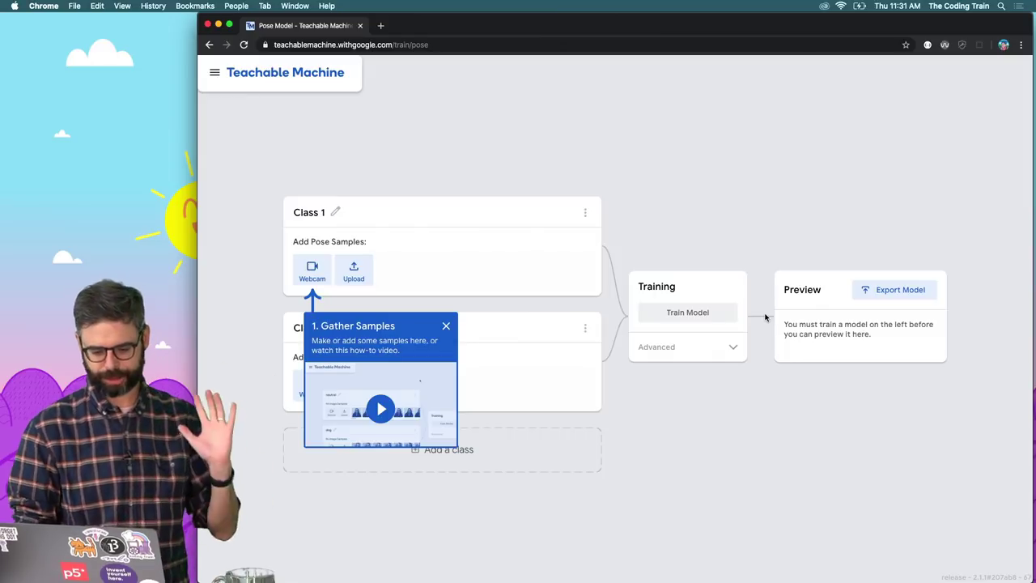
pyautogui.click(313, 269)
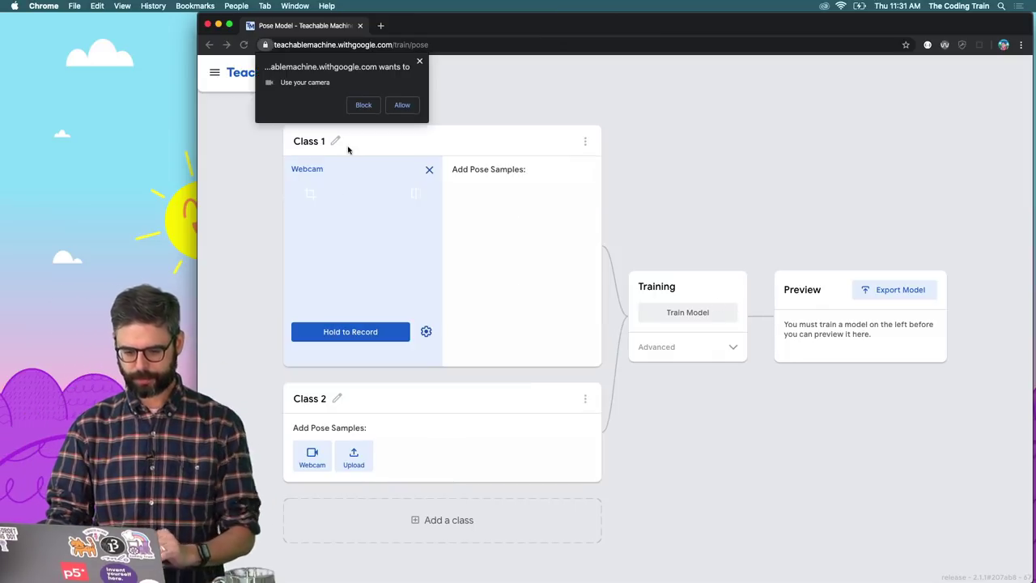
pyautogui.click(403, 106)
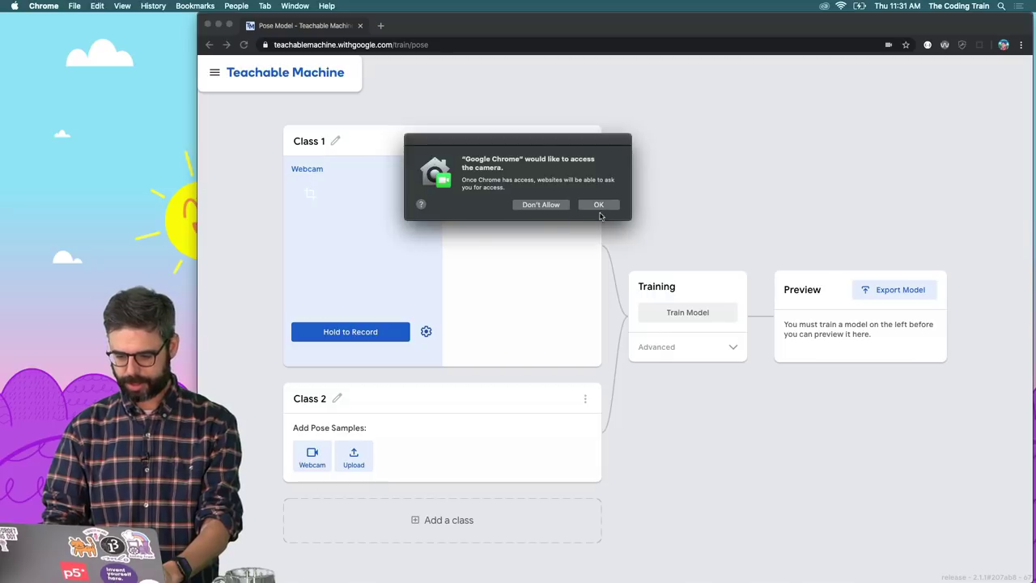
pyautogui.click(599, 206)
# Rename Class 1 as Y and record a few webcam pose samples for it.
pyautogui.click(335, 140)
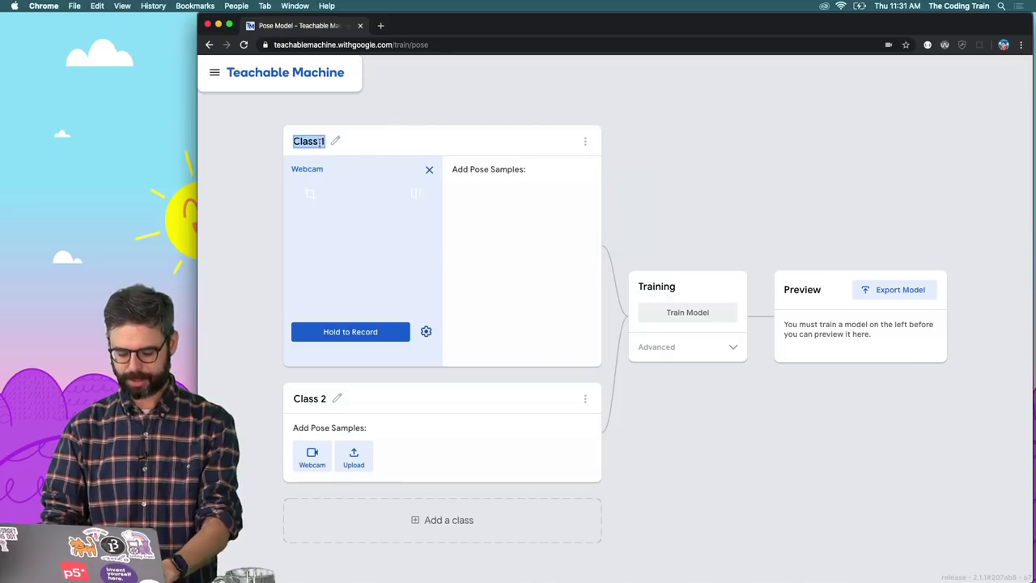
pyautogui.write('Y')
pyautogui.click(348, 331)
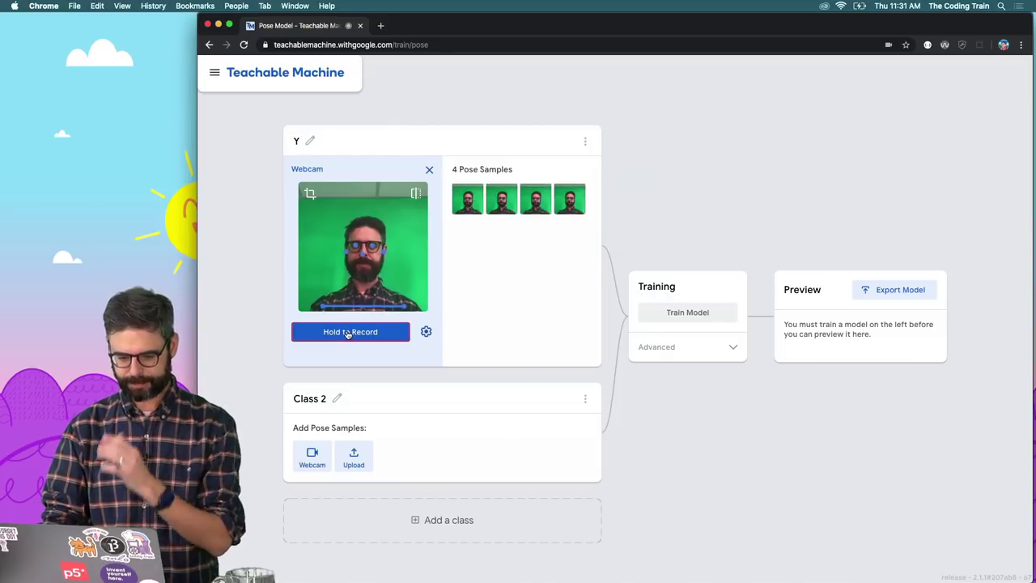
# Turn off hold-to-record for class Y and save a recording duration of 30 seconds.
pyautogui.click(426, 331)
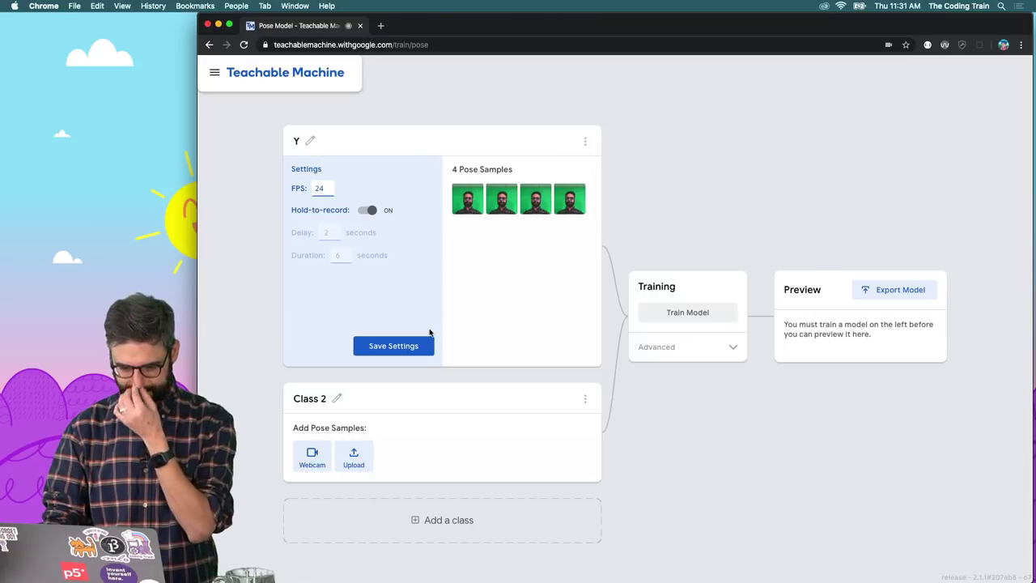
pyautogui.click(368, 210)
pyautogui.doubleClick(339, 254)
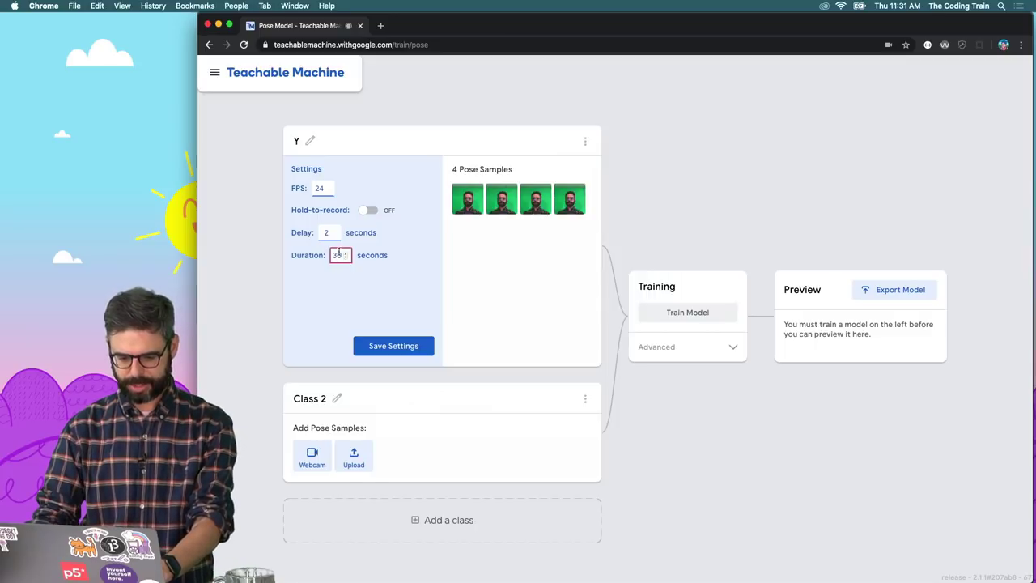
pyautogui.click(386, 343)
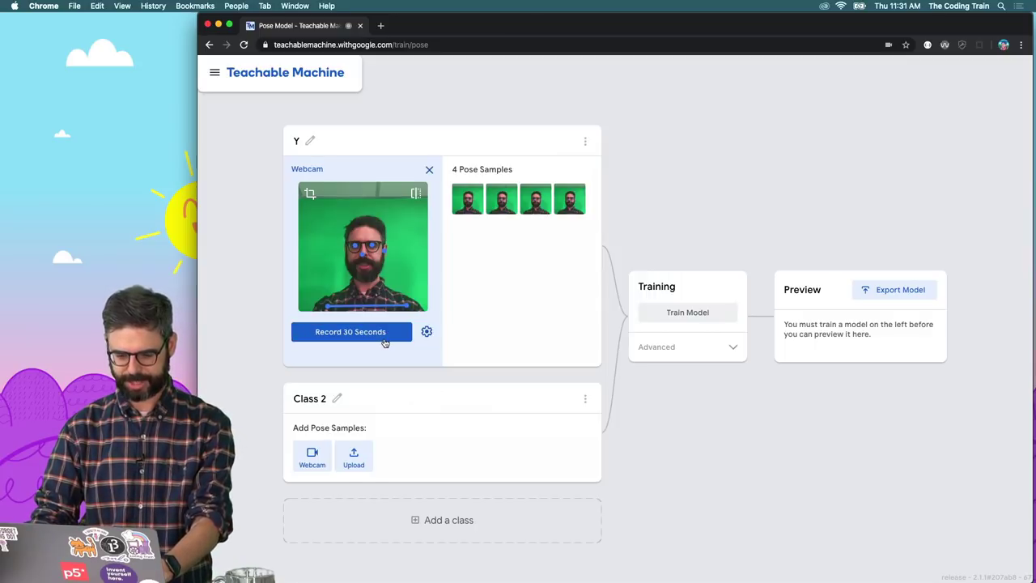
# Delete the test pose samples from class Y.
pyautogui.click(560, 190)
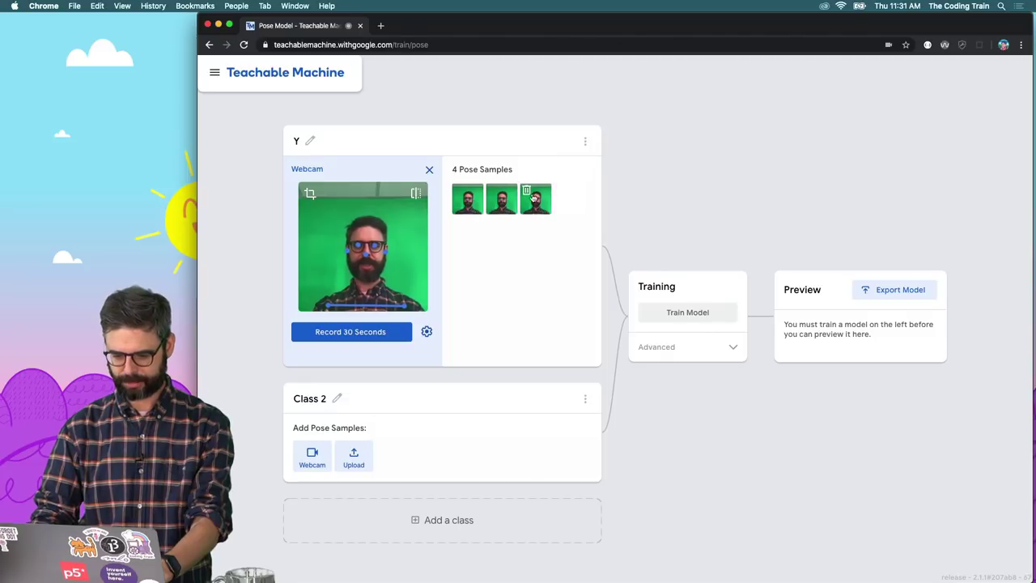
pyautogui.click(526, 190)
pyautogui.click(492, 191)
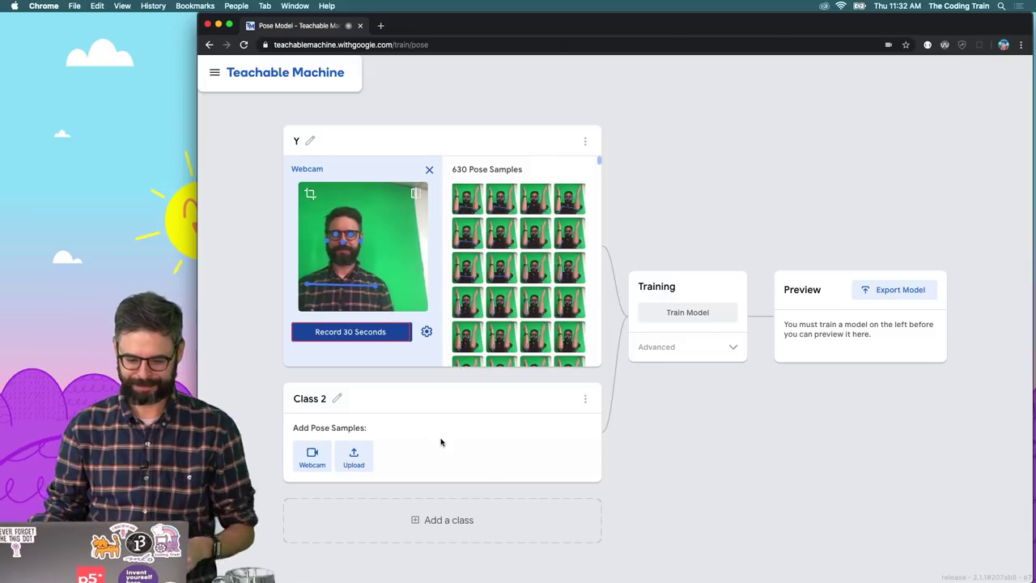
# Rename Class 2 as M and start webcam capture for its pose samples.
pyautogui.click(337, 398)
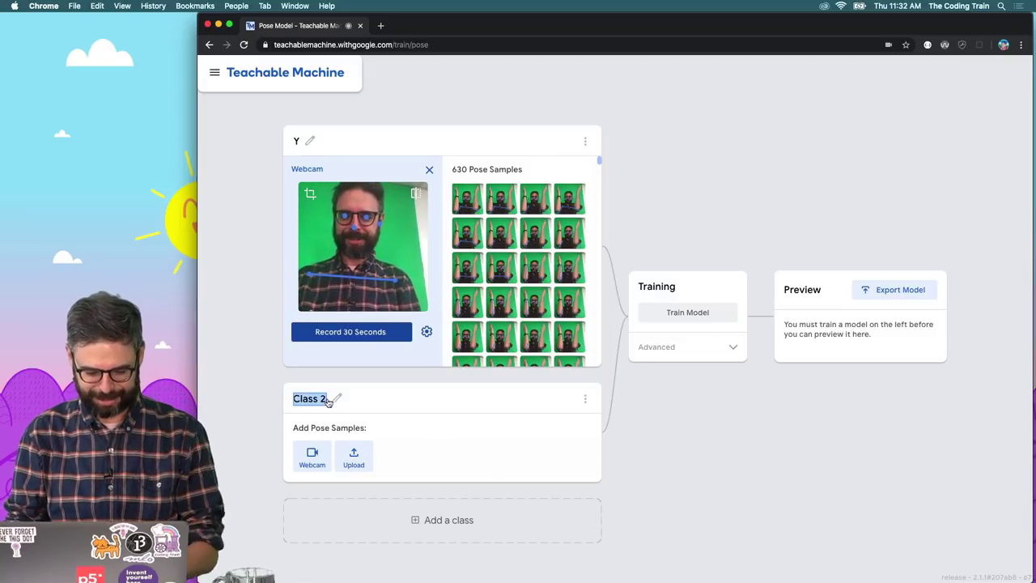
pyautogui.write('M')
pyautogui.click(313, 453)
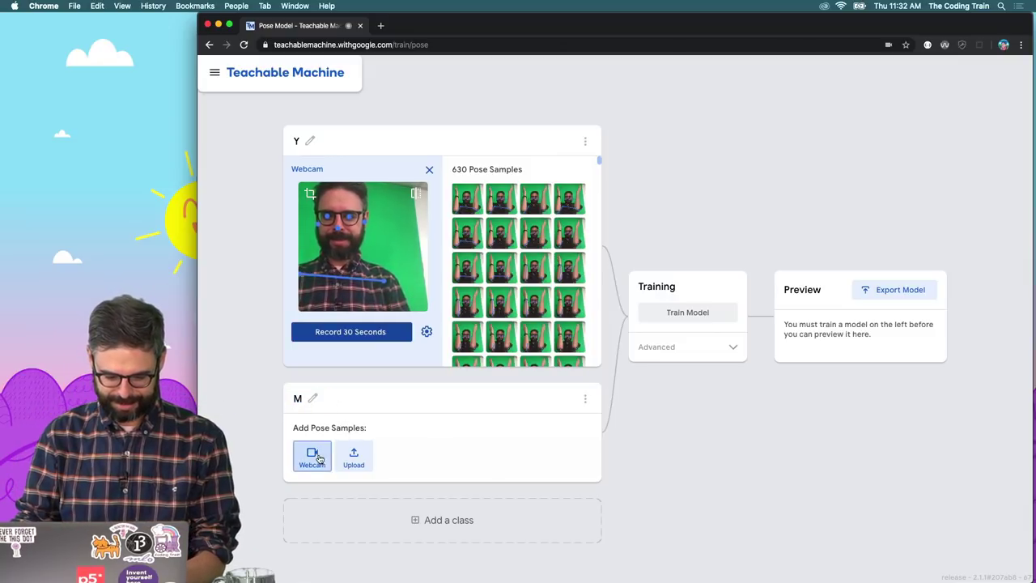
# Set class M's recording duration to 15 seconds and record its webcam pose samples.
pyautogui.click(426, 447)
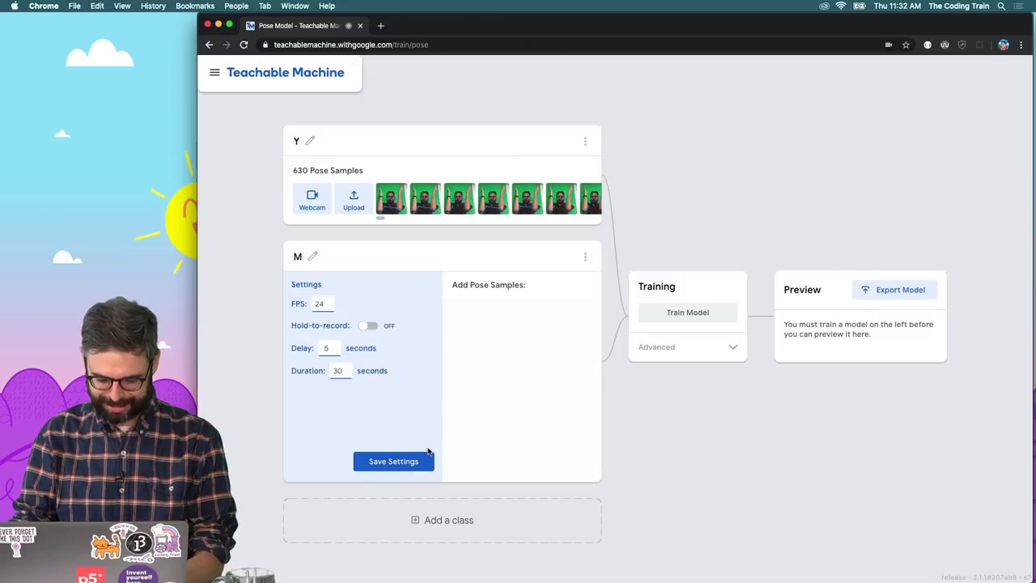
pyautogui.doubleClick(338, 370)
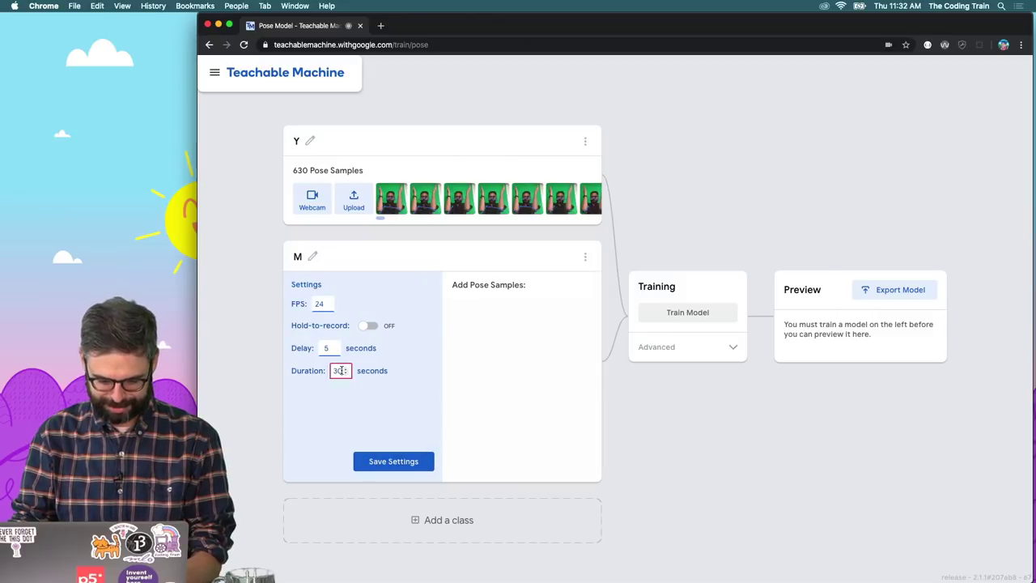
pyautogui.write('15')
pyautogui.click(398, 460)
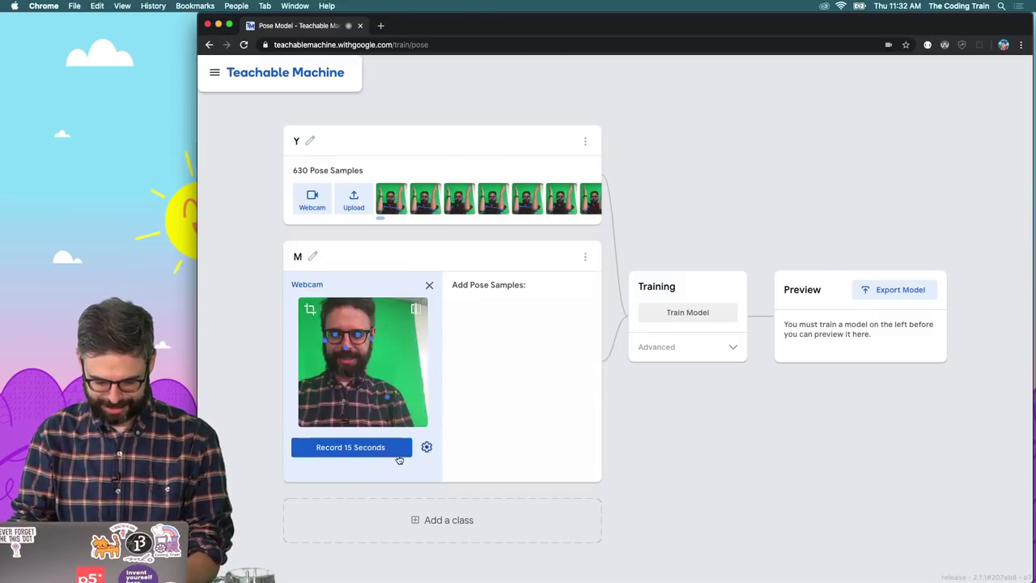
pyautogui.click(375, 445)
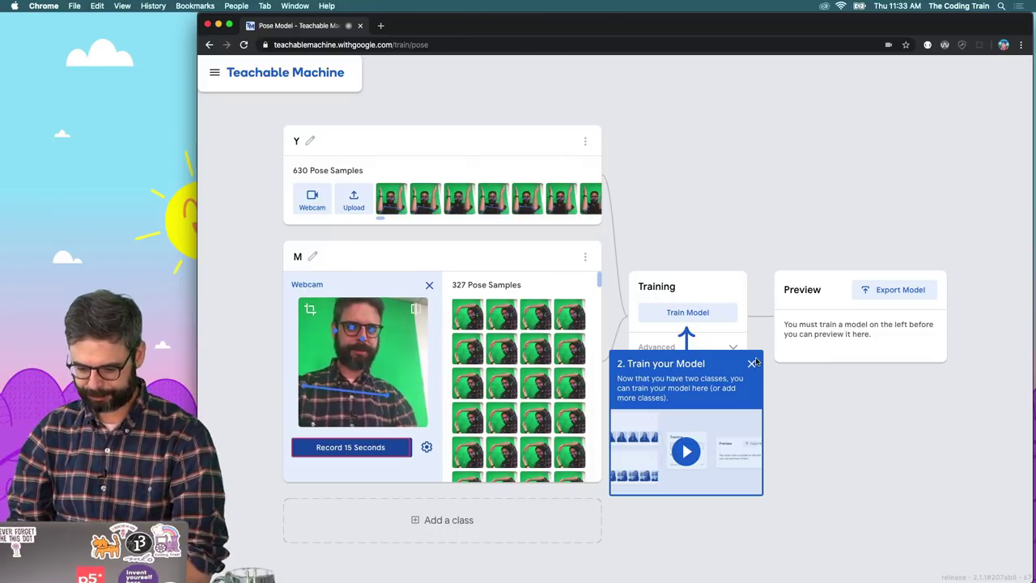
# Dismiss the training hint, train the model on classes Y and M, and check the advanced training settings.
pyautogui.click(751, 364)
pyautogui.click(712, 318)
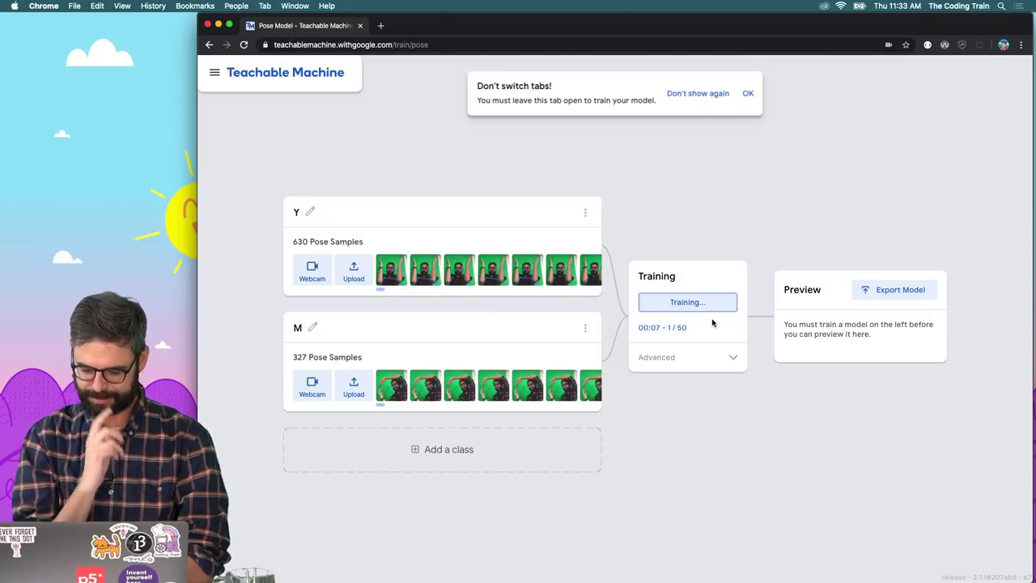
pyautogui.click(734, 358)
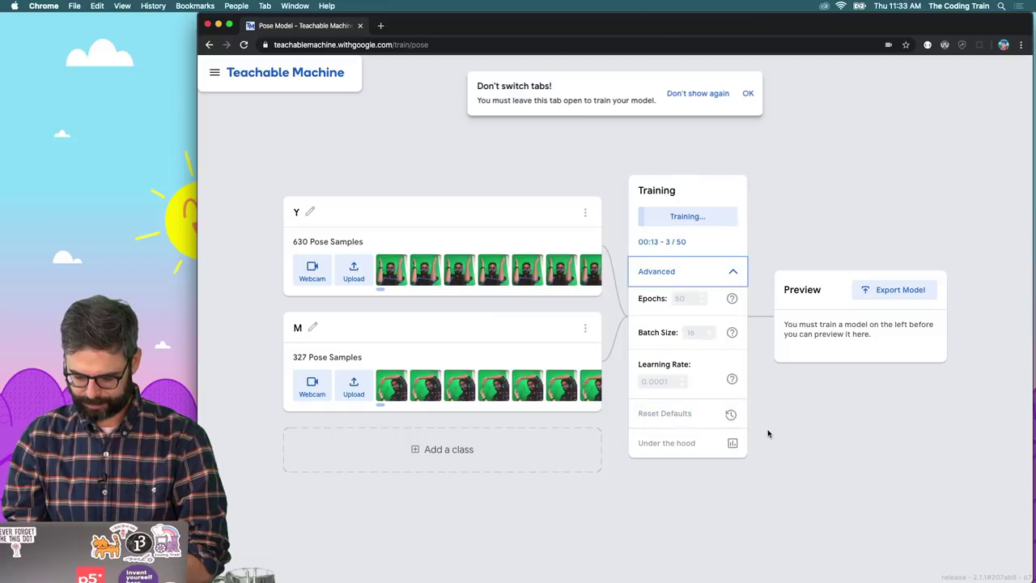
pyautogui.click(734, 276)
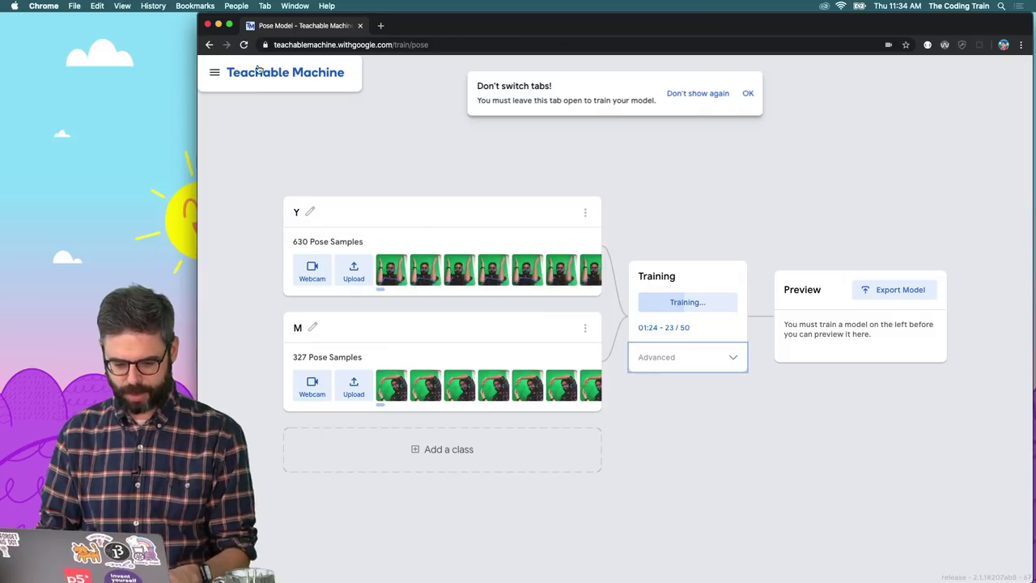
# Leave the pose project while it trains and open the ml5js.org website.
pyautogui.click(209, 45)
pyautogui.click(722, 107)
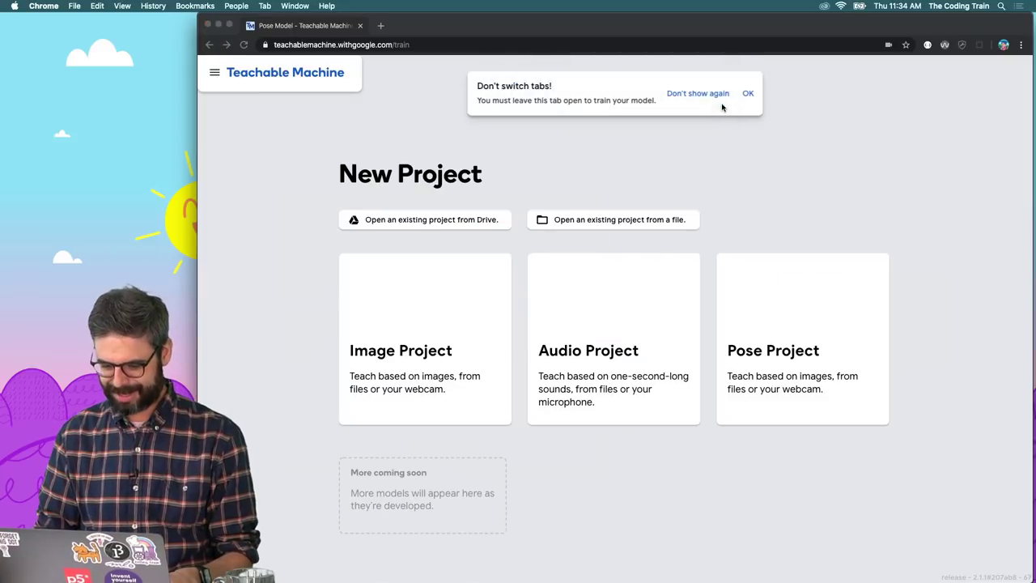
pyautogui.click(436, 45)
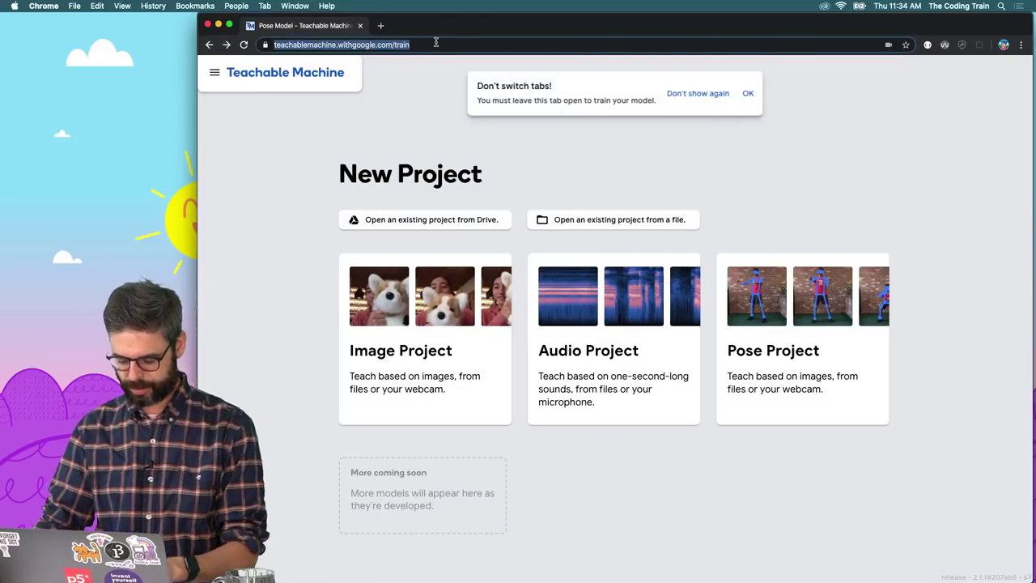
pyautogui.write('ml5js')
pyautogui.press('Return')
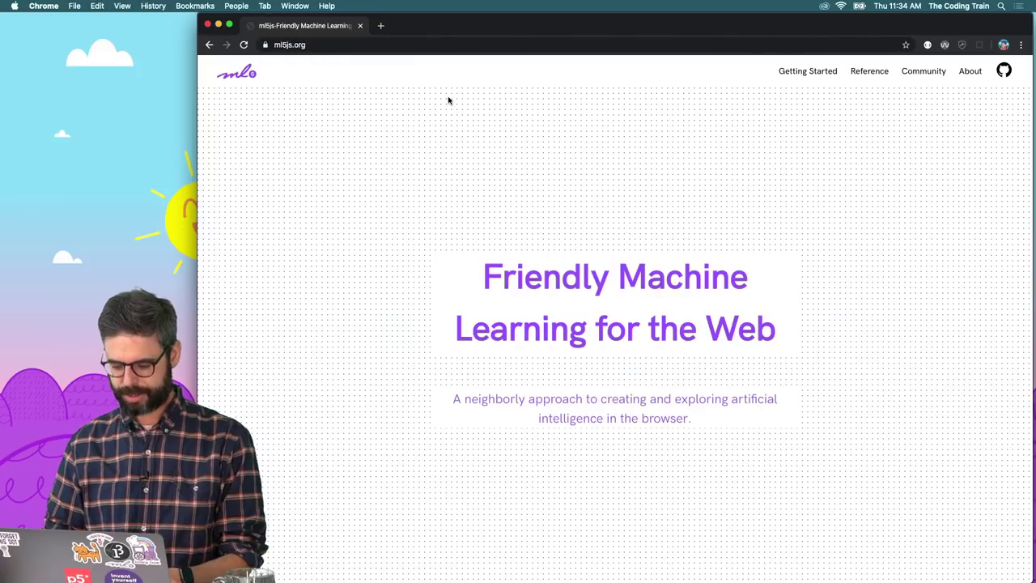
# Open editor.p5js.org in a new browser tab and load the saved sketch PoseNet Example 1.
pyautogui.press('super+t')
pyautogui.write('editor.p5js.org')
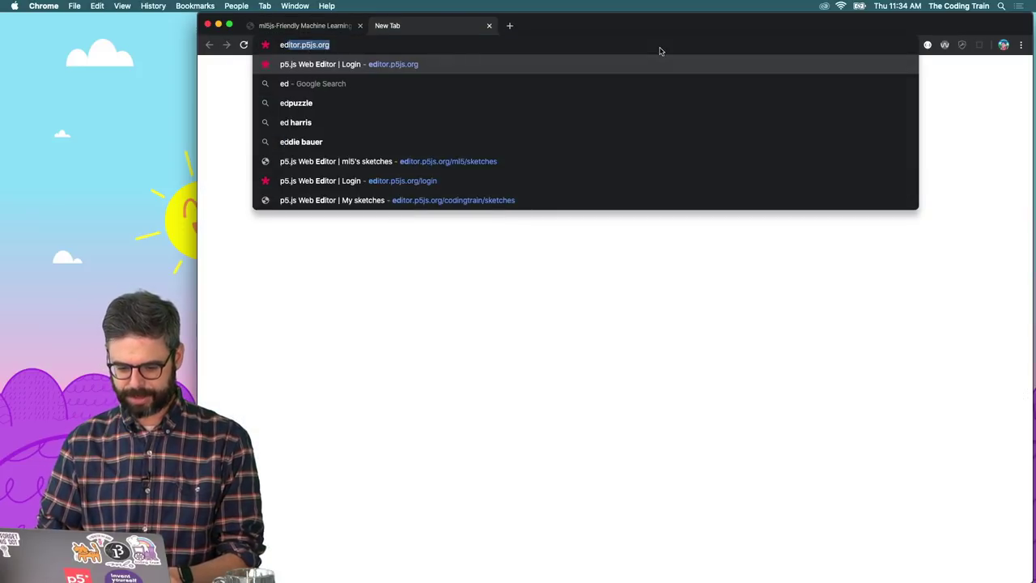
pyautogui.press('Return')
pyautogui.click(242, 67)
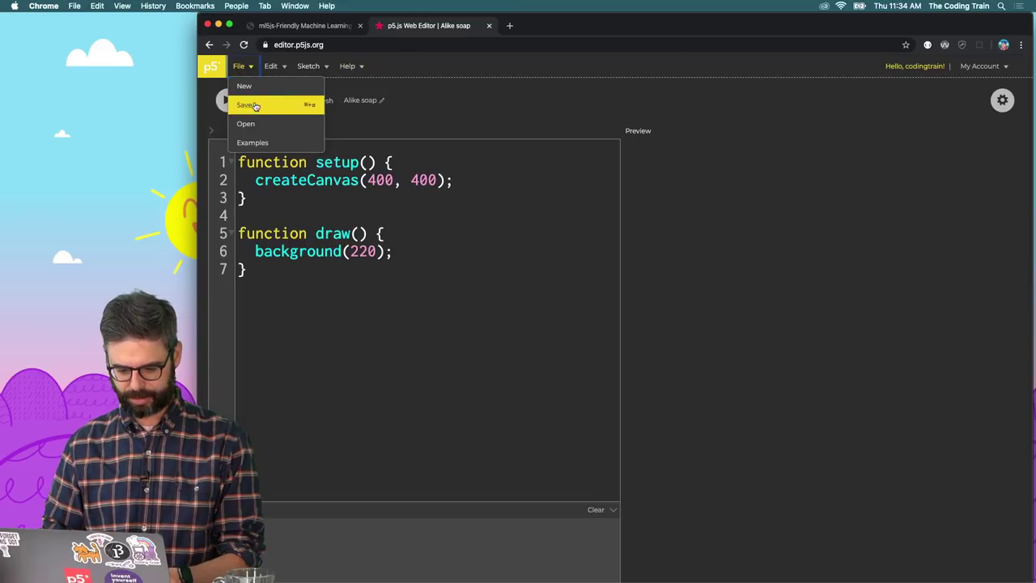
pyautogui.click(252, 121)
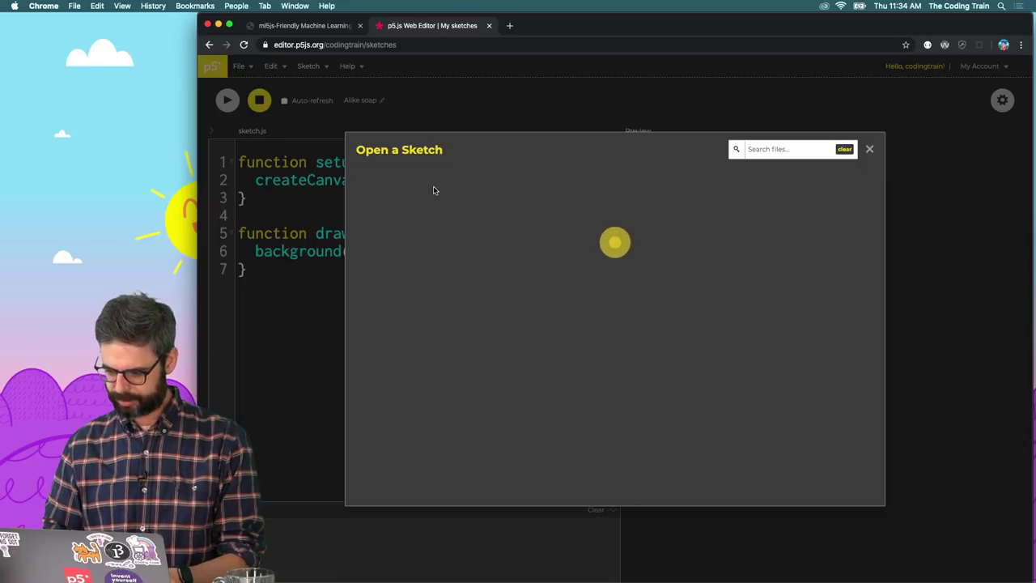
pyautogui.click(438, 212)
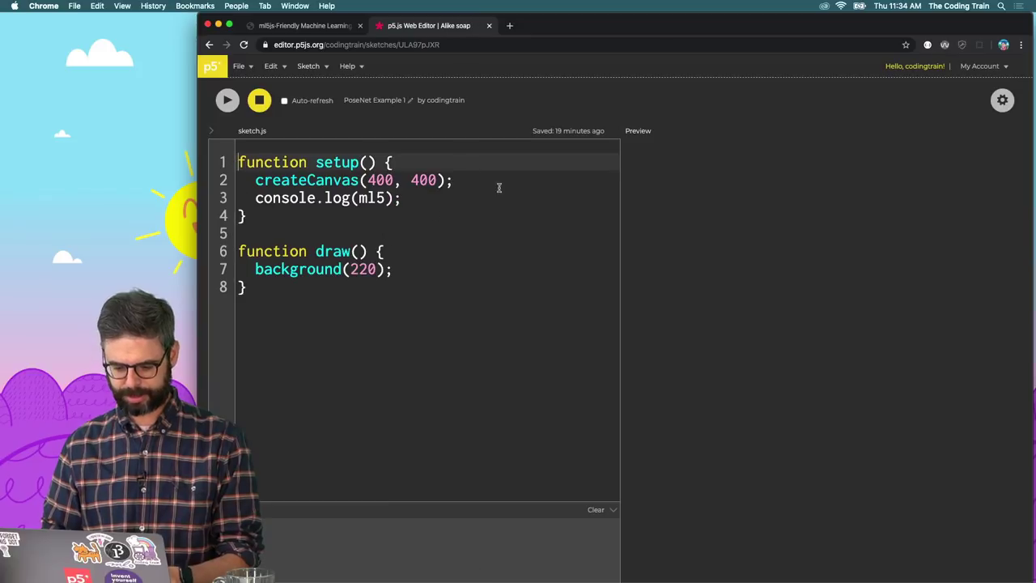
# Remove the console.log(ml5) line from setup() and save the sketch.
pyautogui.tripleClick(394, 200)
pyautogui.press('BackSpace')
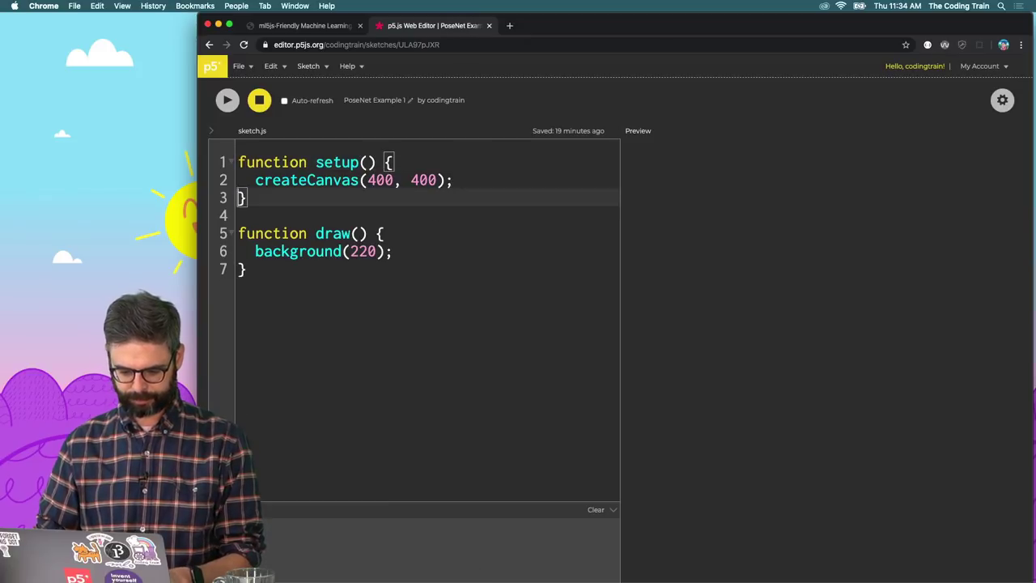
pyautogui.press('super+s')
# Return to the ml5.js site and open the PoseNet page under Image in its reference.
pyautogui.press('super+1')
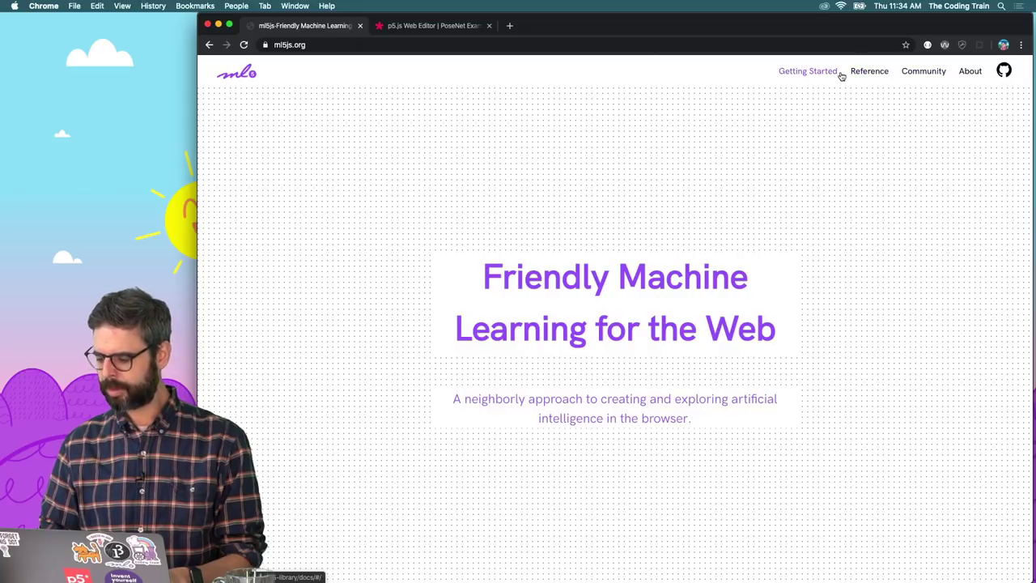
pyautogui.click(870, 72)
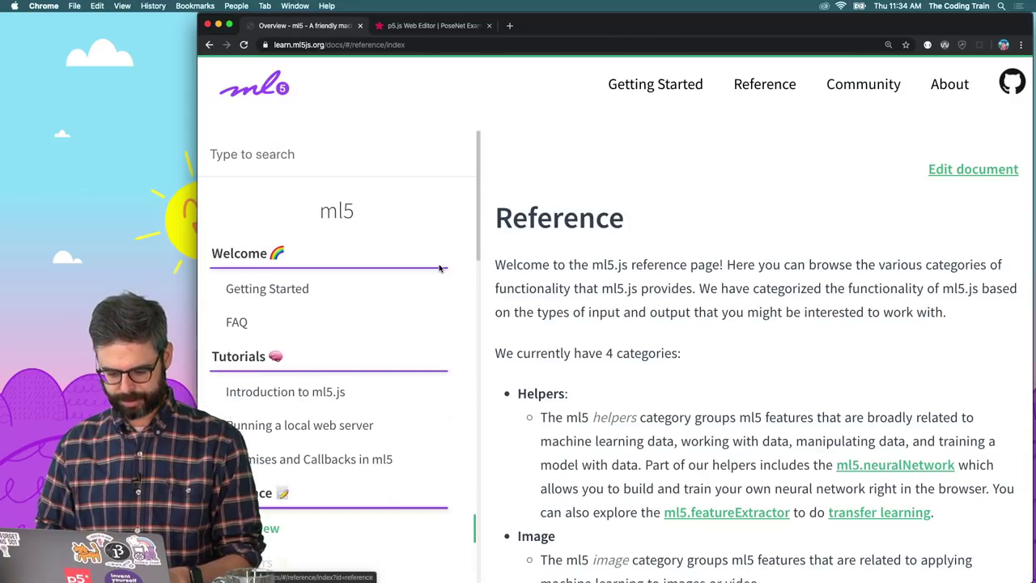
pyautogui.scroll(-3, 339, 378)
pyautogui.scroll(-5, 339, 378)
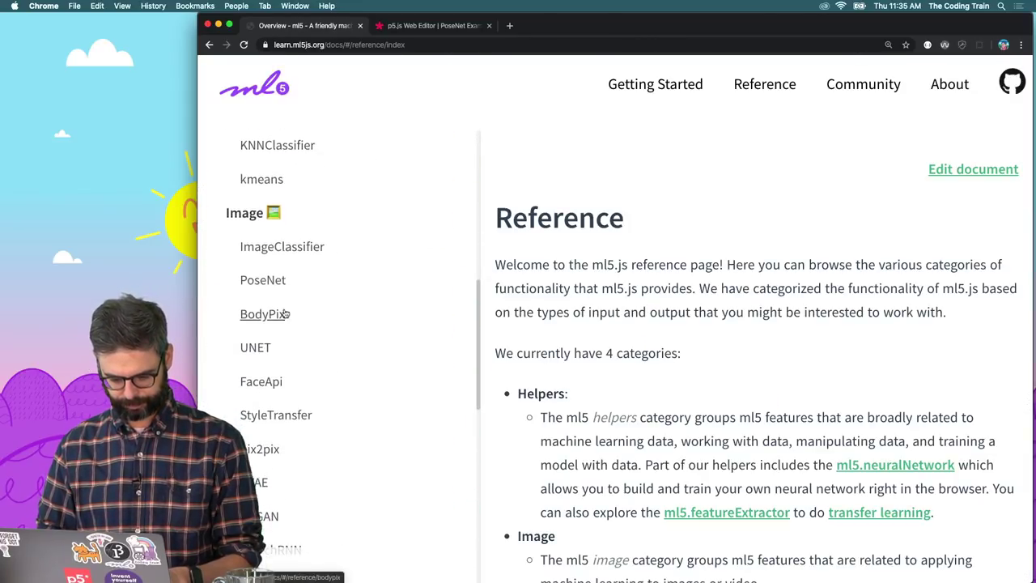
pyautogui.click(273, 287)
pyautogui.scroll(2, 599, 380)
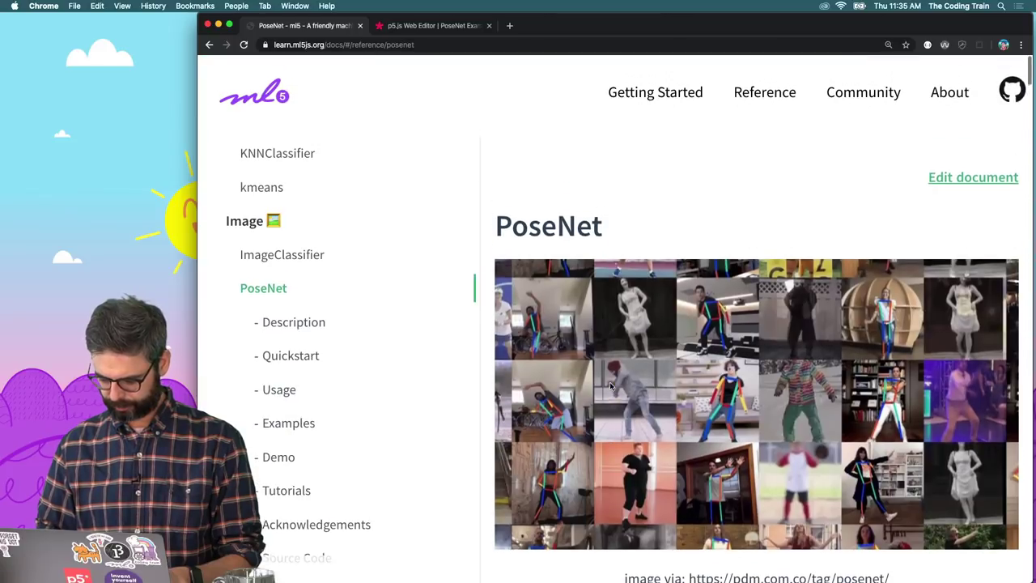
# Set the PoseNet reference page's zoom to 150% and bring its Description section into view.
pyautogui.press('super+0')
pyautogui.press('super+plus')
pyautogui.press('super+plus')
pyautogui.press('super+plus')
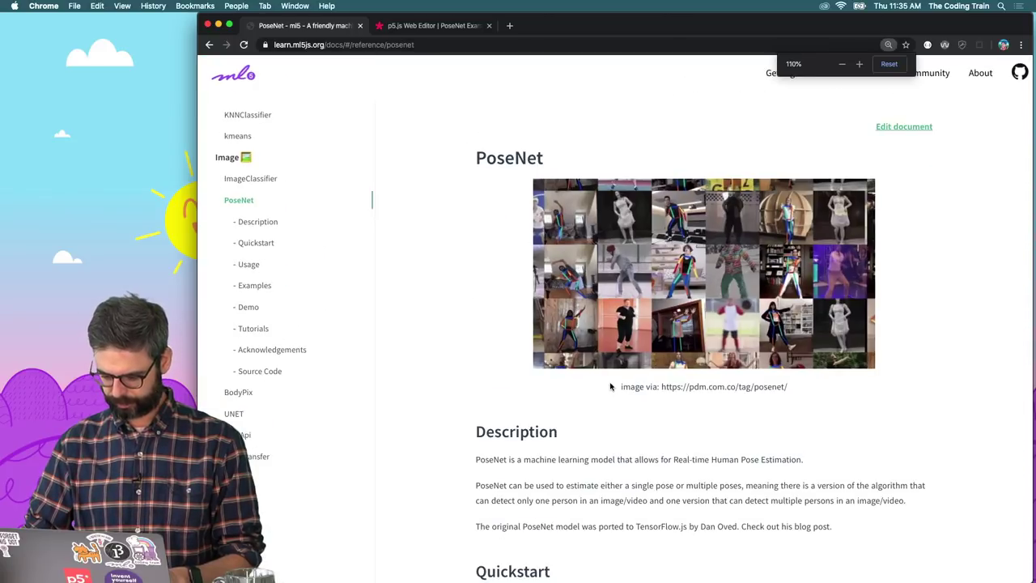
pyautogui.scroll(-2, 704, 466)
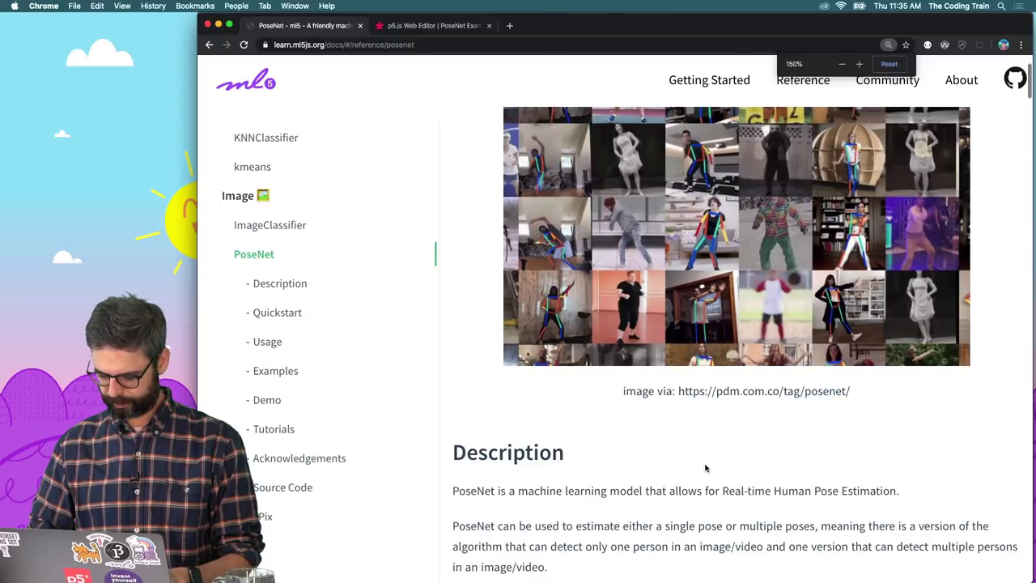
pyautogui.scroll(-3, 720, 437)
pyautogui.scroll(-1, 721, 437)
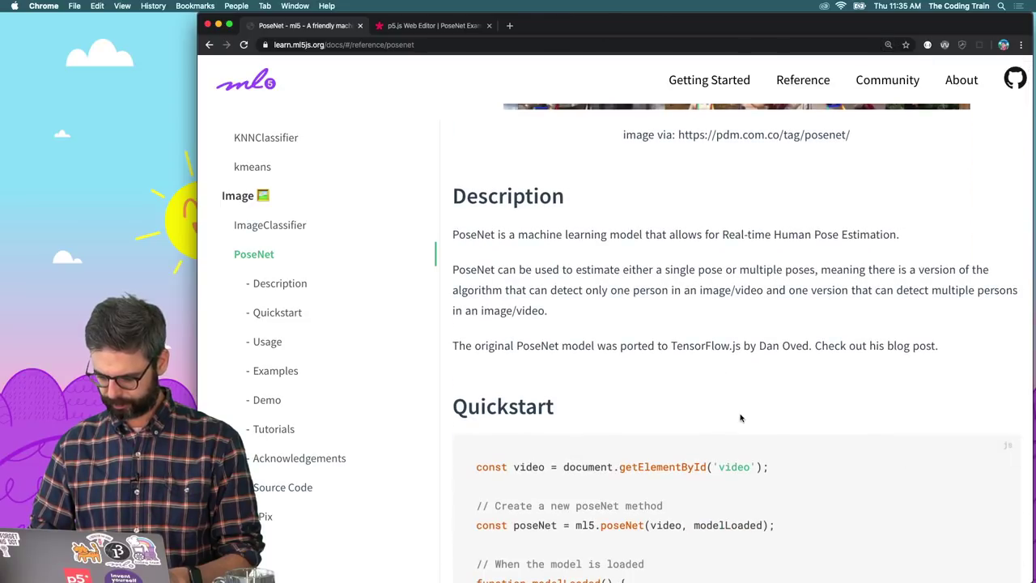
# Highlight the words "Check out his blog post" at the end of the PoseNet Description section.
pyautogui.tripleClick(899, 350)
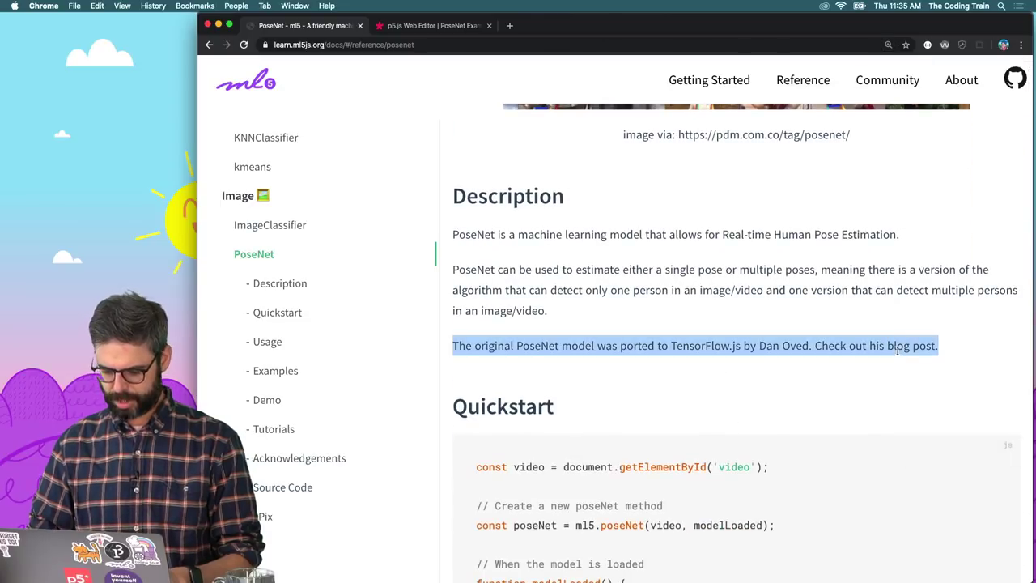
pyautogui.click(944, 368)
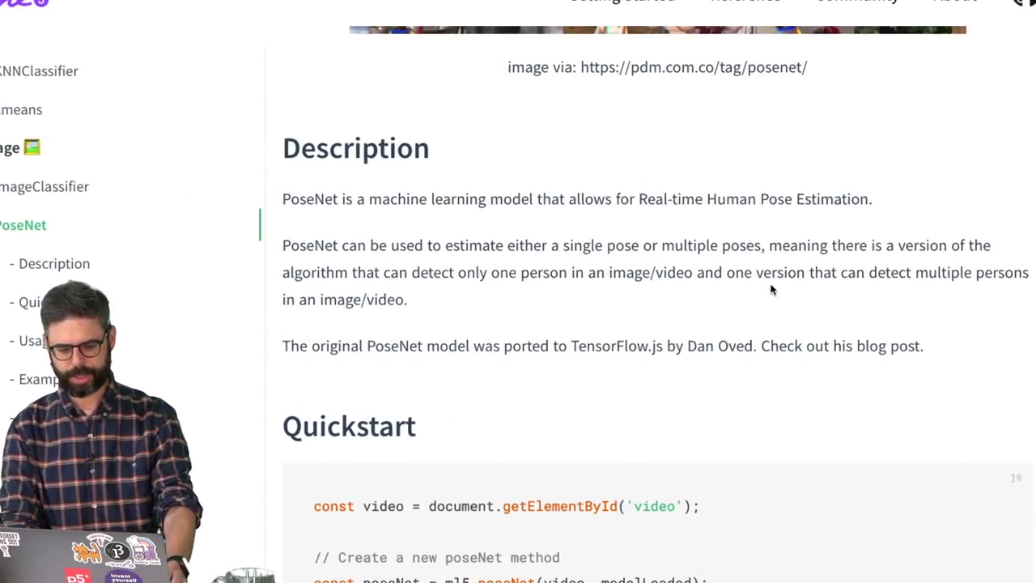
pyautogui.moveTo(761, 347); pyautogui.dragTo(919, 348)
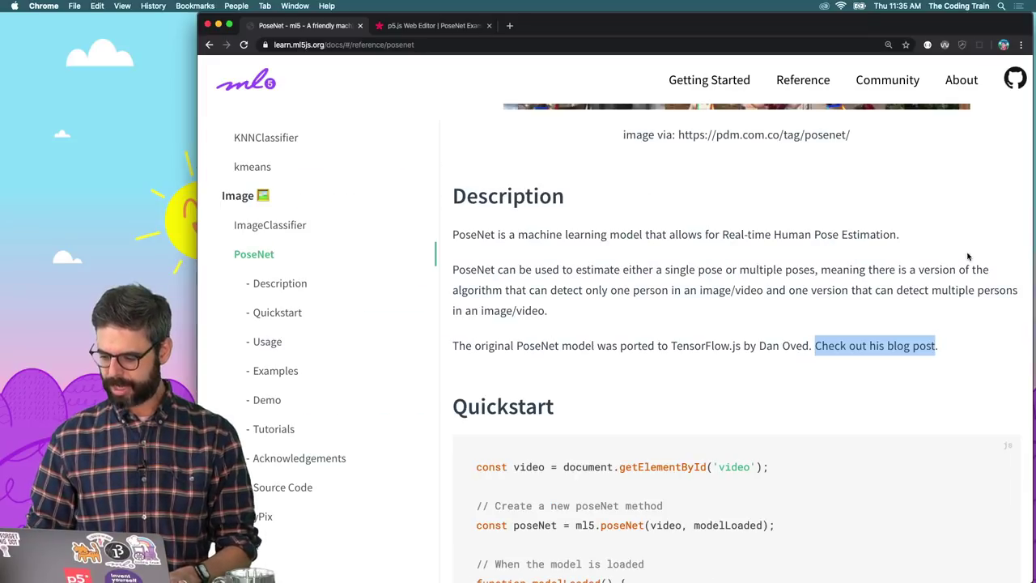
pyautogui.scroll(5, 972, 243)
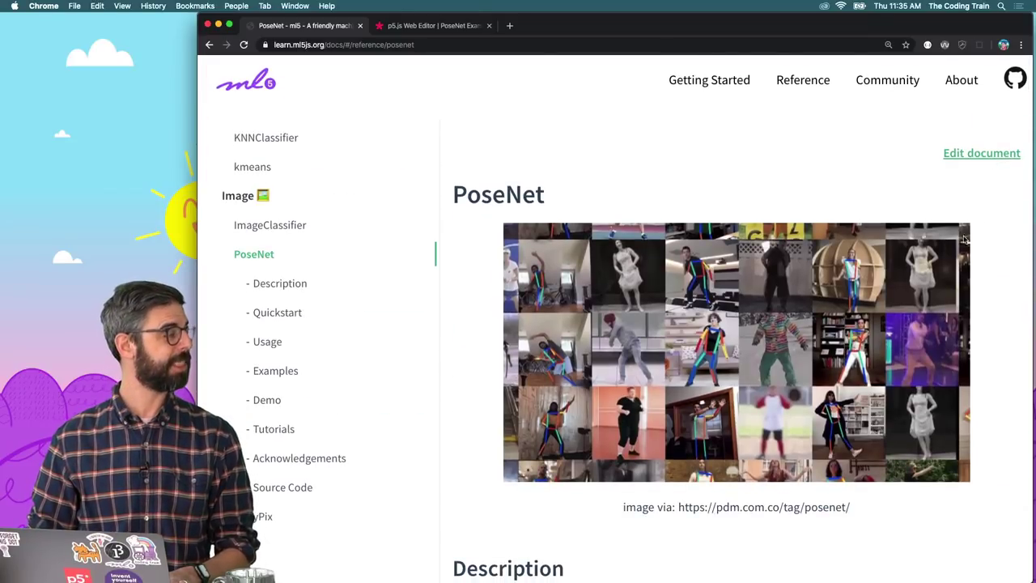
pyautogui.scroll(-5, 965, 239)
pyautogui.moveTo(816, 469); pyautogui.dragTo(927, 470)
pyautogui.click(936, 469)
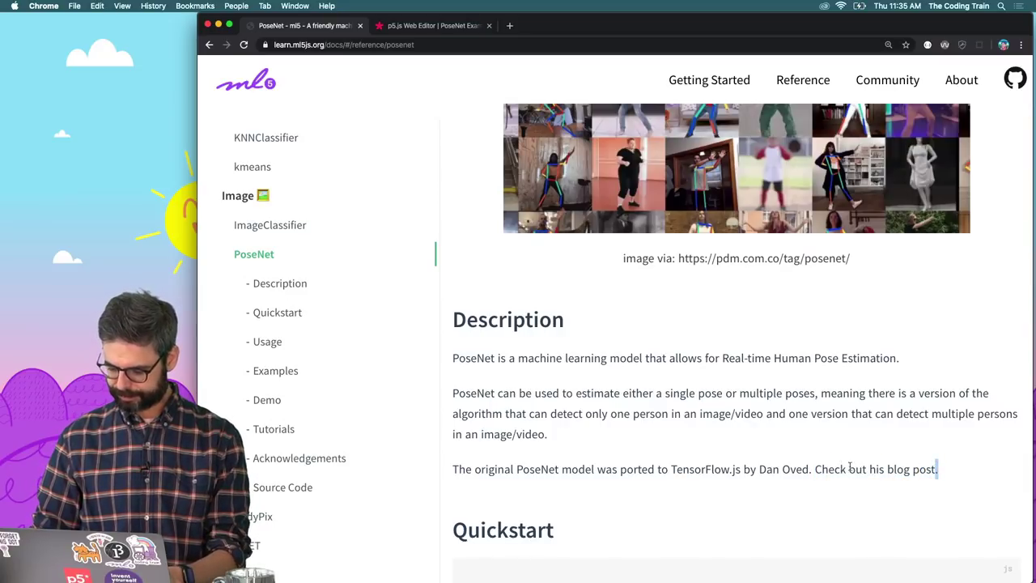
pyautogui.moveTo(816, 470); pyautogui.dragTo(937, 469)
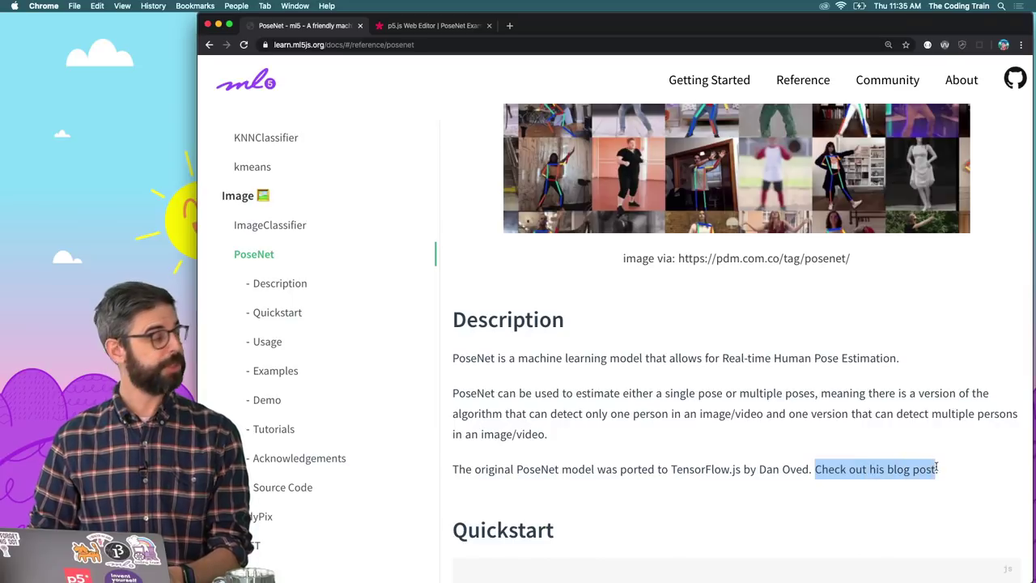
# In a new browser tab, search for the PoseNet porter's name plus "posenet medium" and open the Medium article on real-time human pose estimation.
pyautogui.press('super+t')
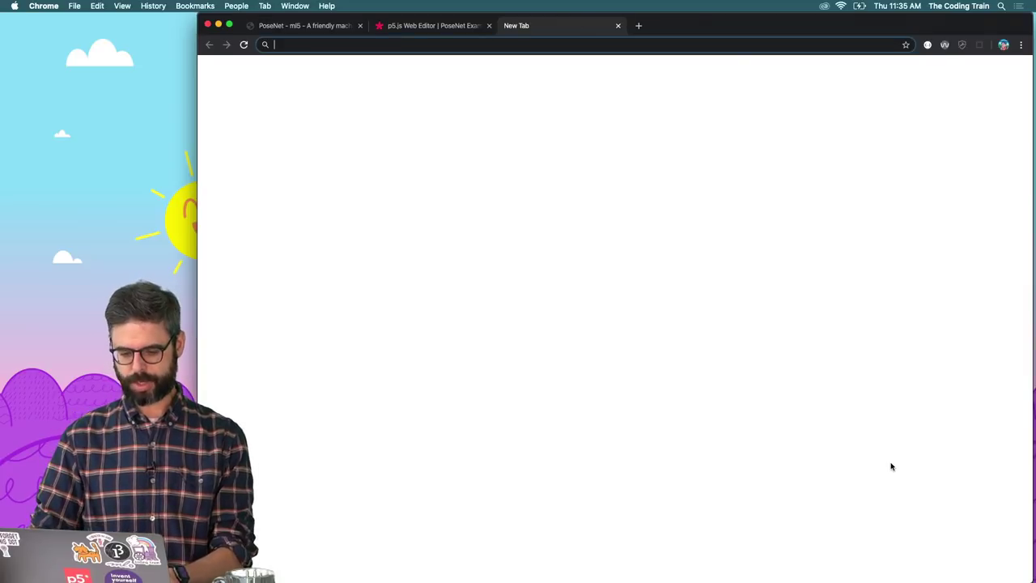
pyautogui.write('dan')
pyautogui.write(' oved po')
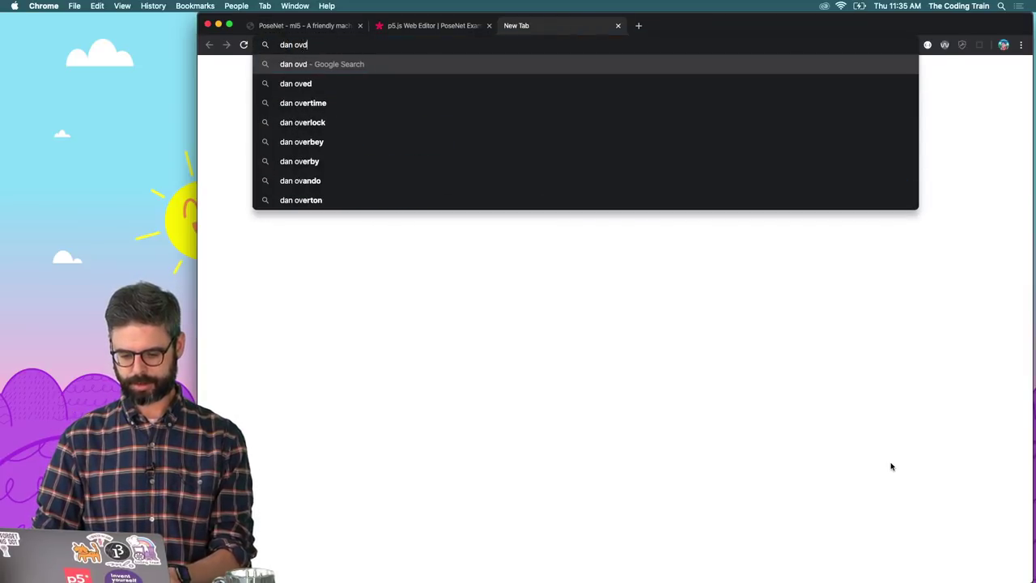
pyautogui.write('senet medium')
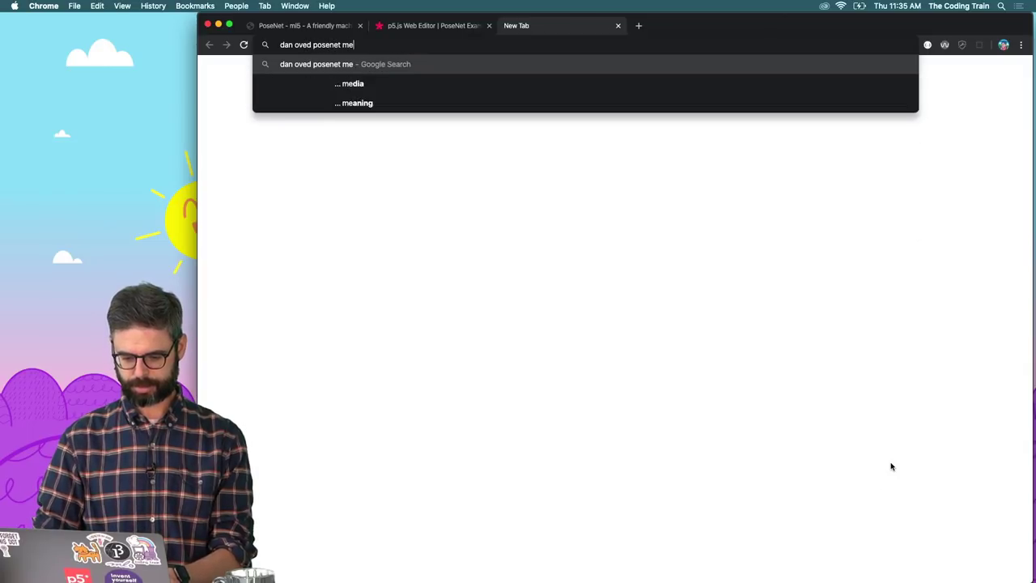
pyautogui.press('Return')
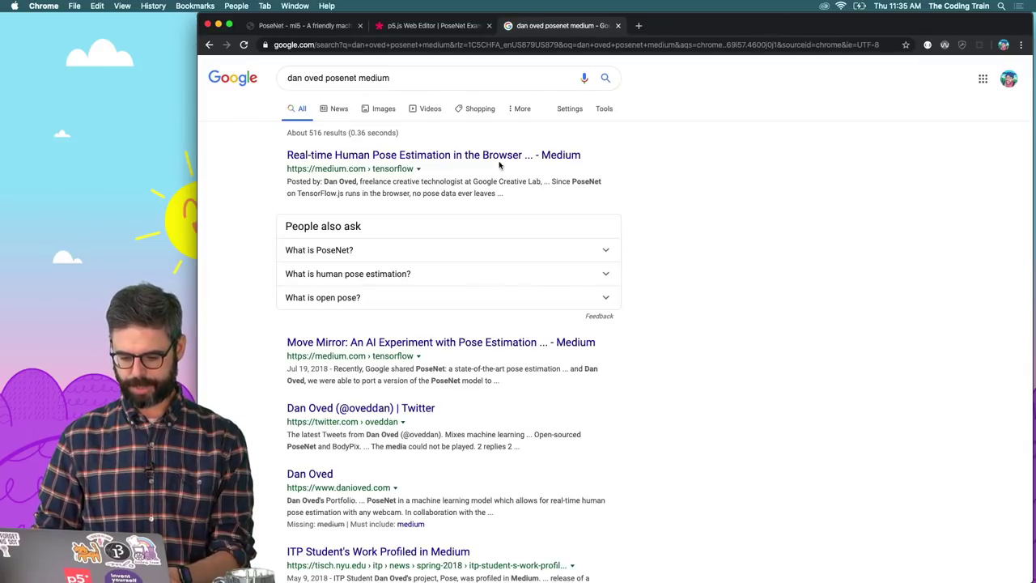
pyautogui.click(498, 161)
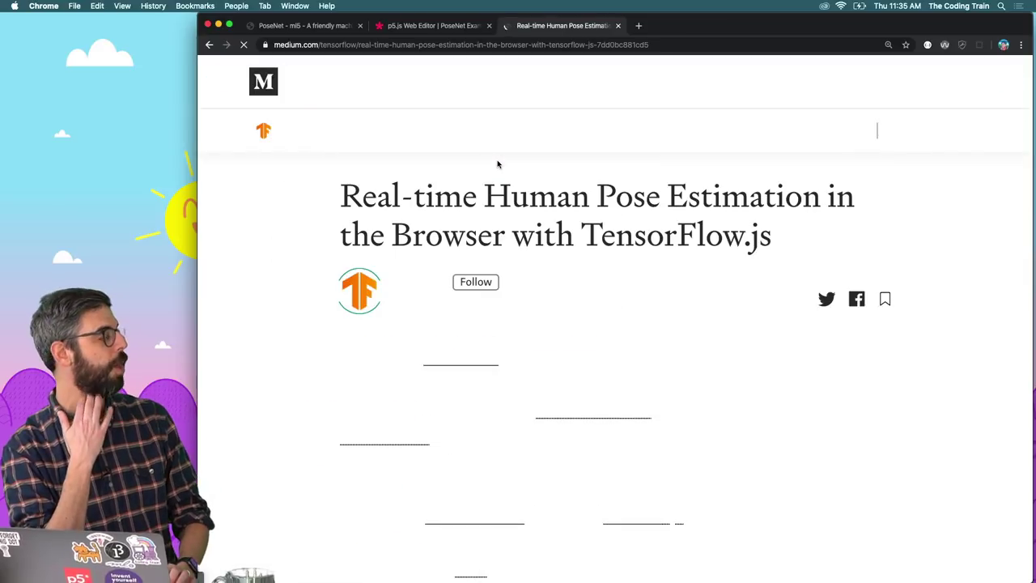